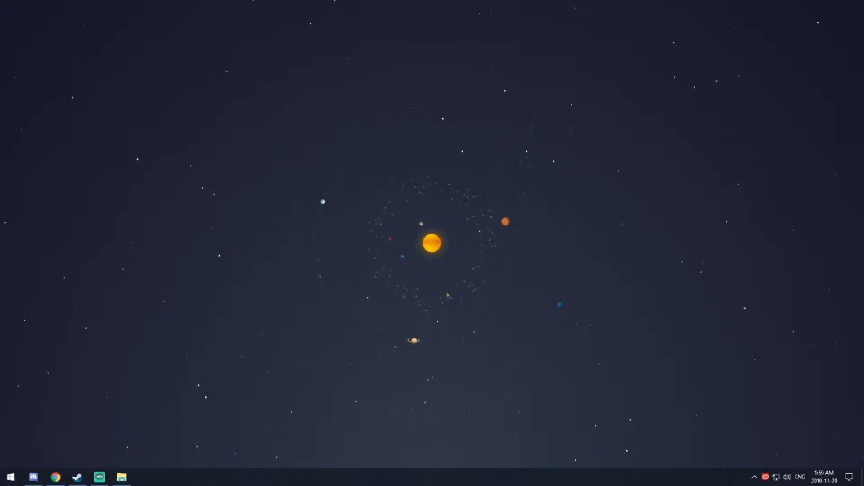
Open Control Panel's System page showing Windows 10 Home, 16.0 GB RAM and 64-bit OS.
click(8, 477)
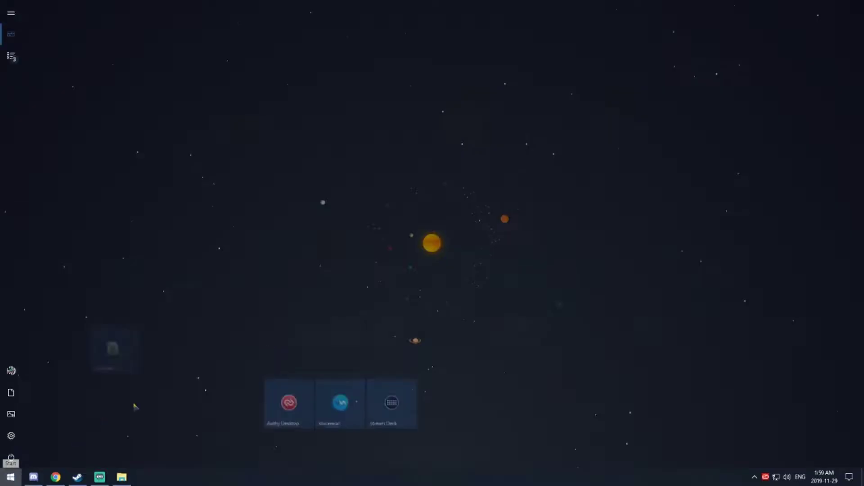
text(control)
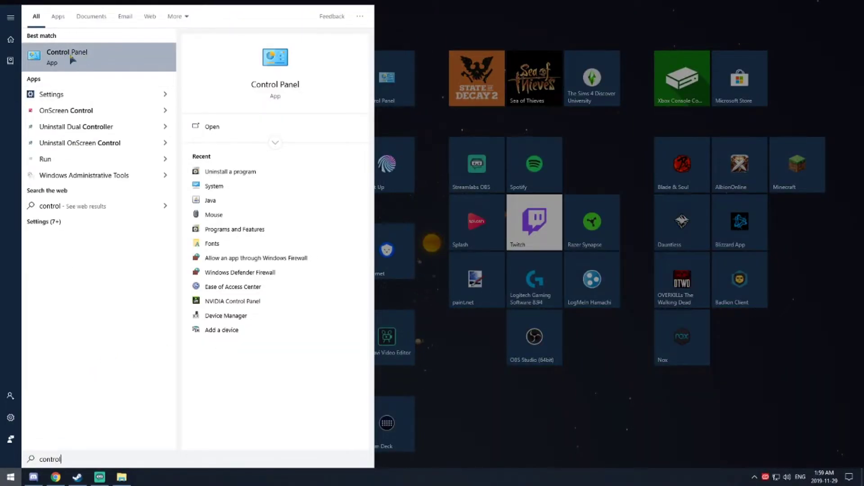
click(69, 59)
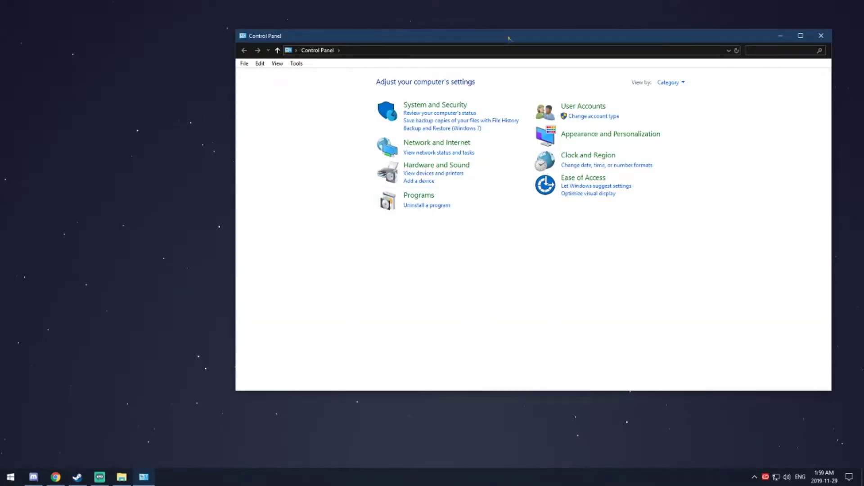
drag(509, 35, 432, 45)
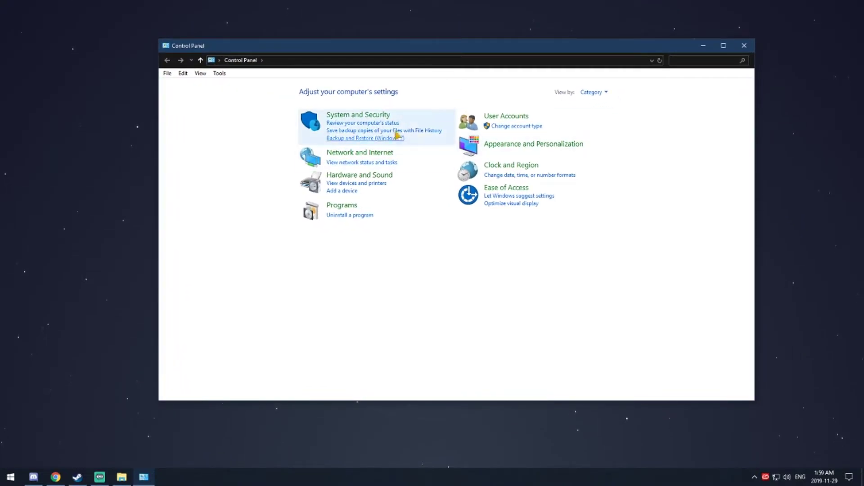
click(361, 117)
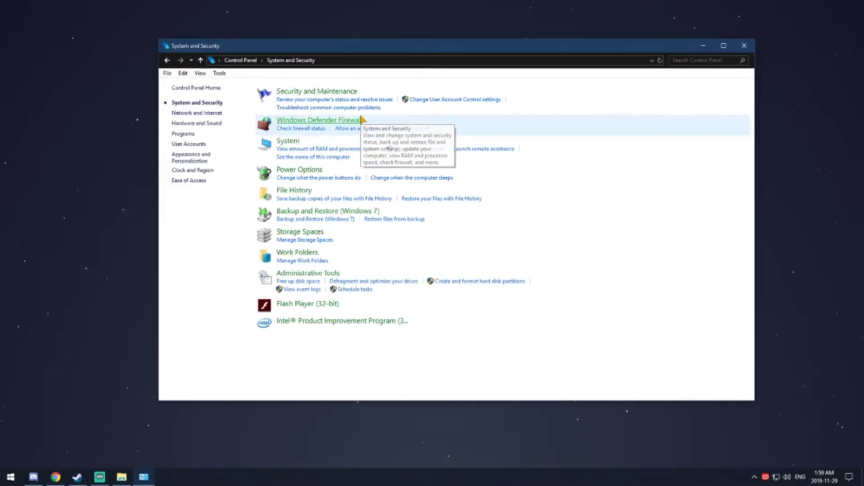
click(285, 145)
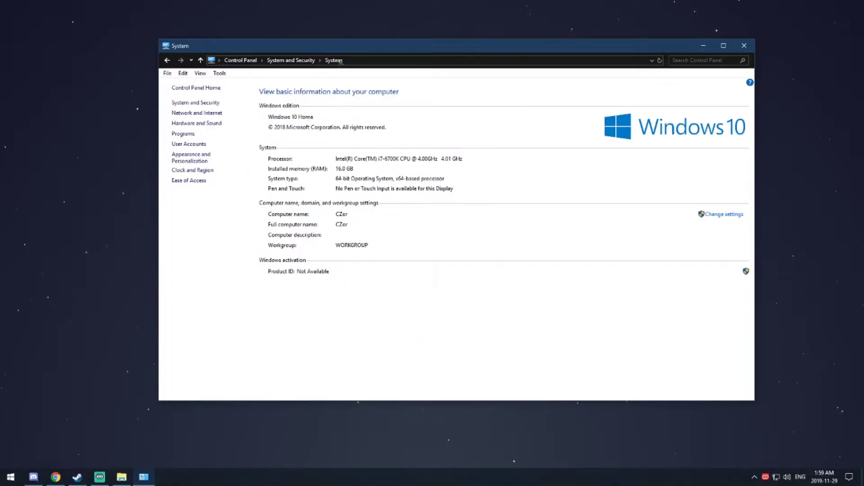
drag(349, 48, 203, 19)
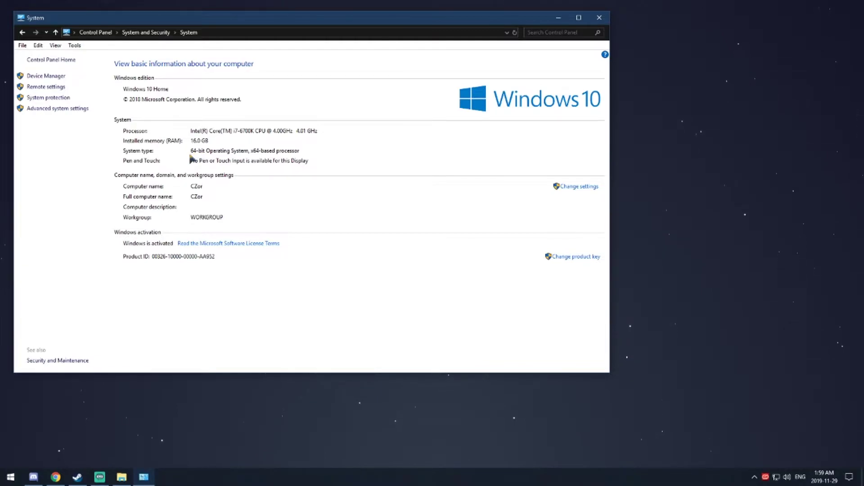
Check the Programs category for Java in a new Control Panel window, then close both windows.
click(11, 477)
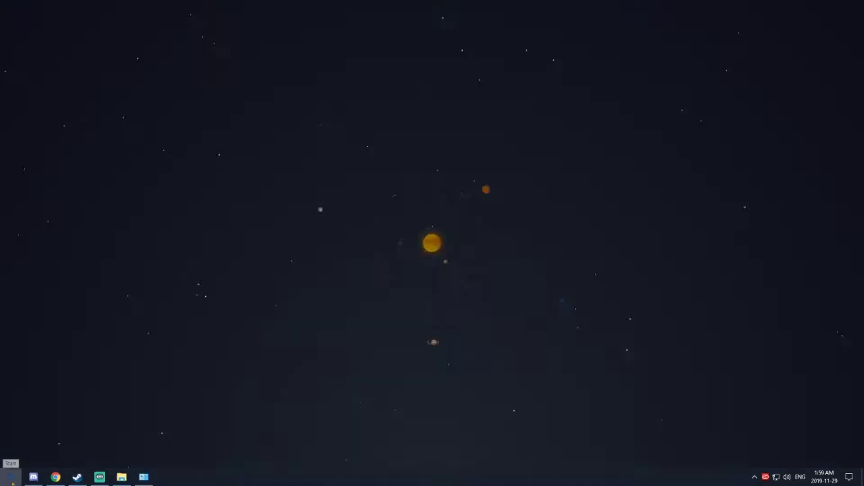
text(control)
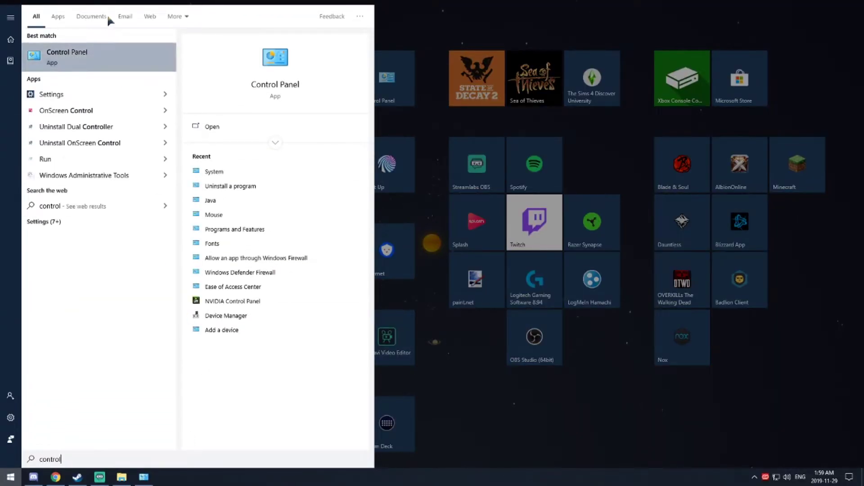
click(59, 58)
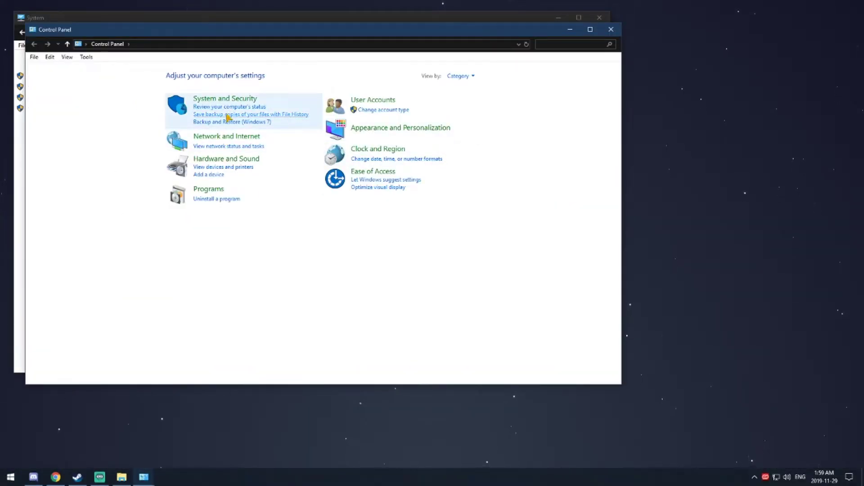
click(209, 189)
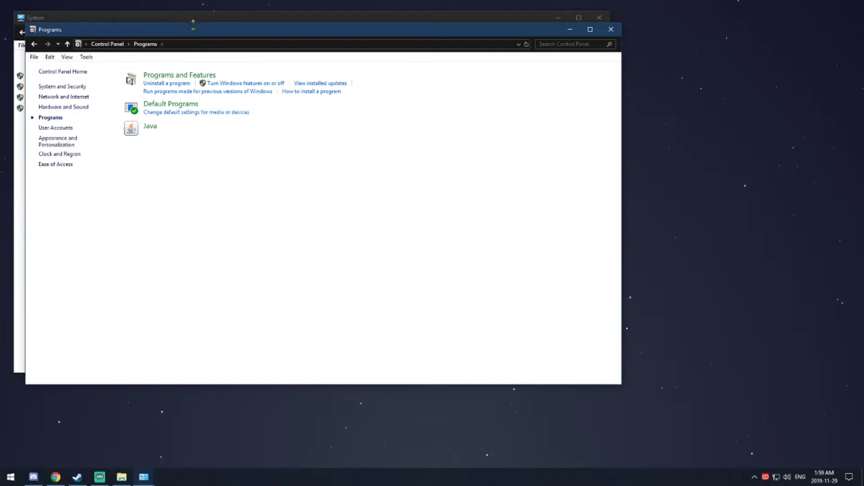
drag(191, 36, 378, 25)
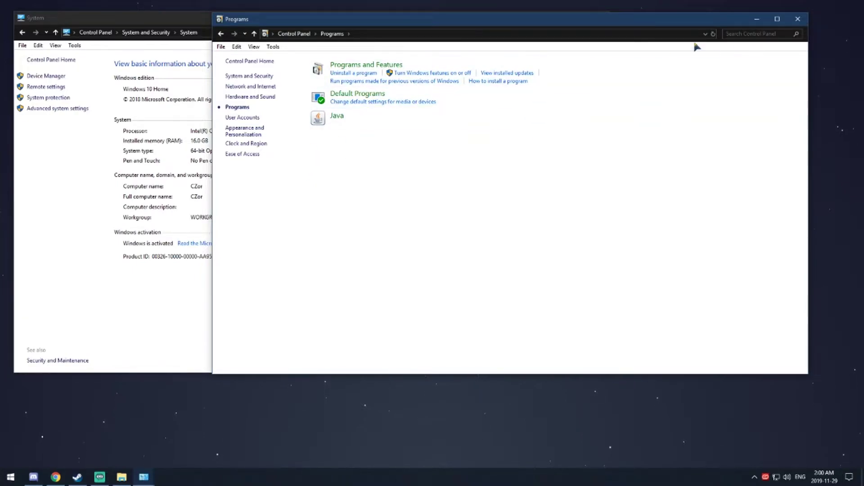
click(797, 19)
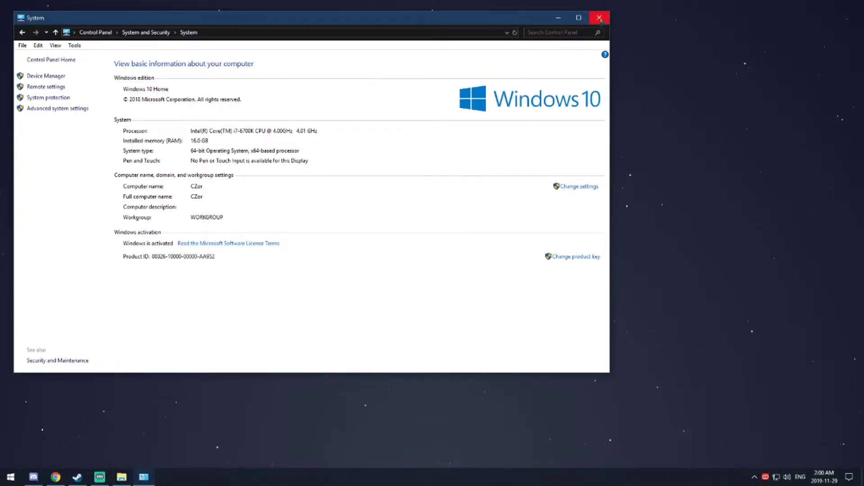
click(600, 18)
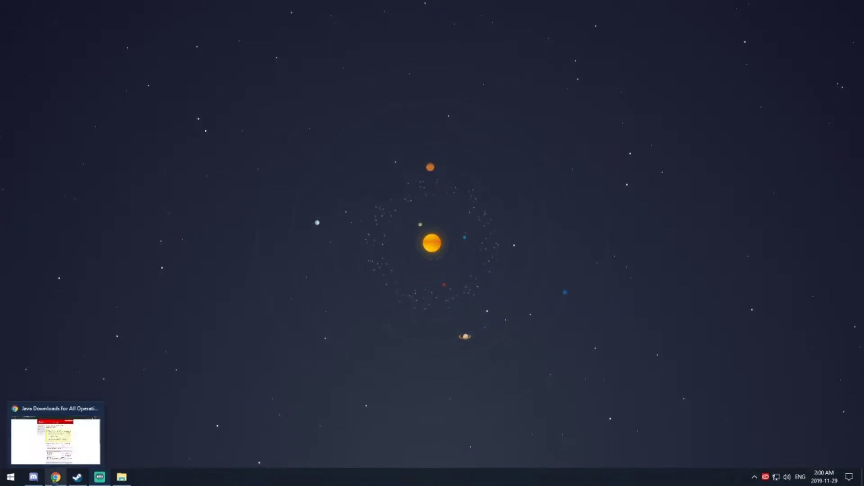
Search Google for 'java 64' in a new tab and open the Download Free Java Software result.
click(55, 478)
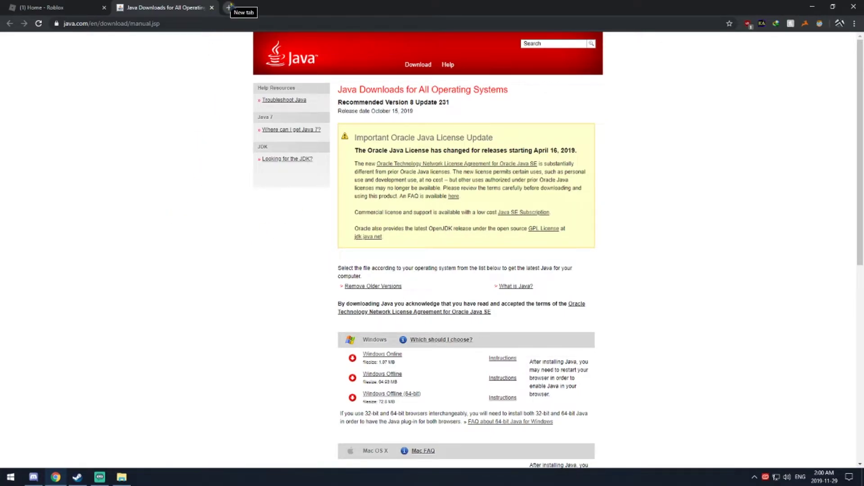
click(229, 8)
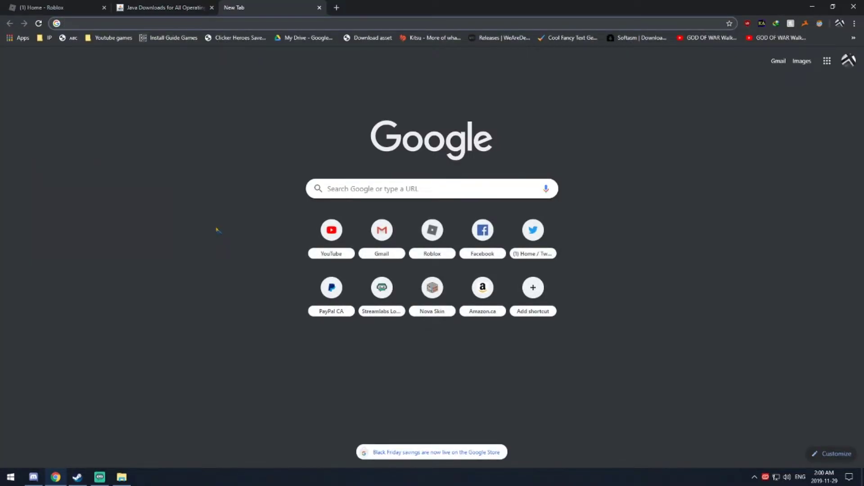
text(java 64 bit download)
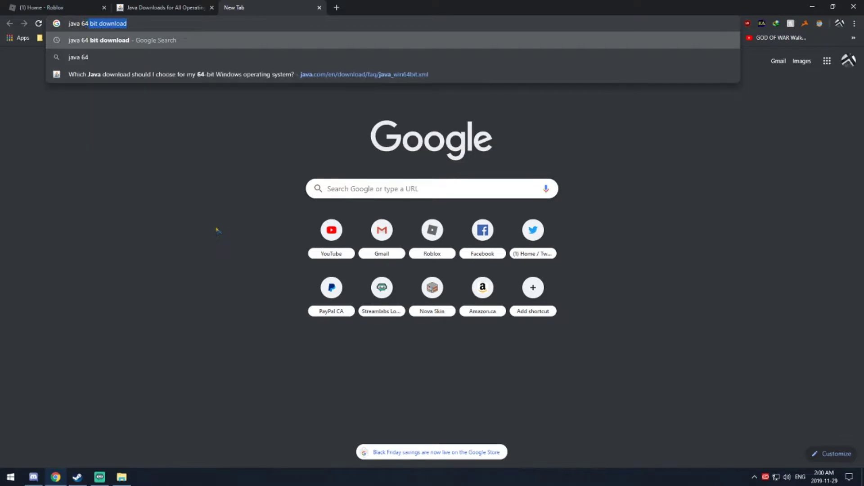
key(Return)
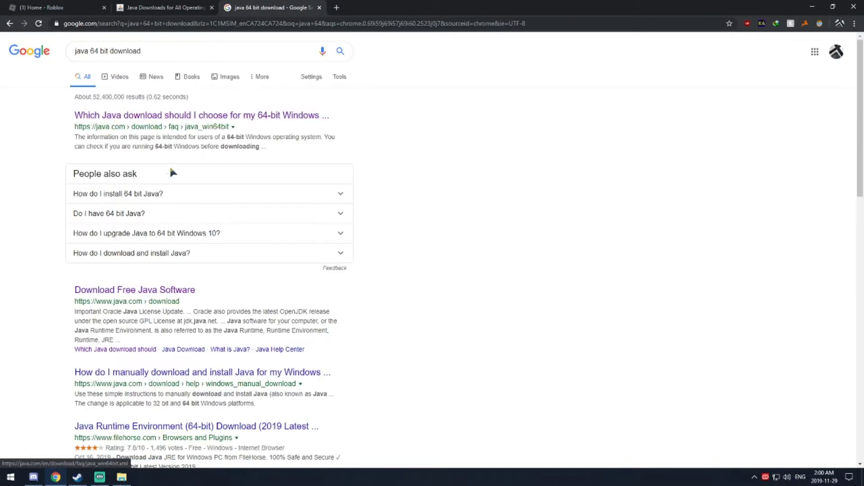
scroll(157, 232, down, 2)
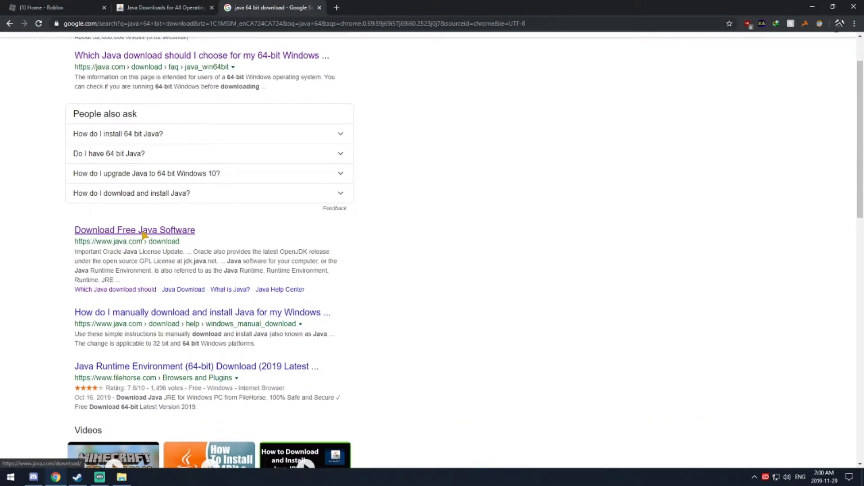
click(147, 232)
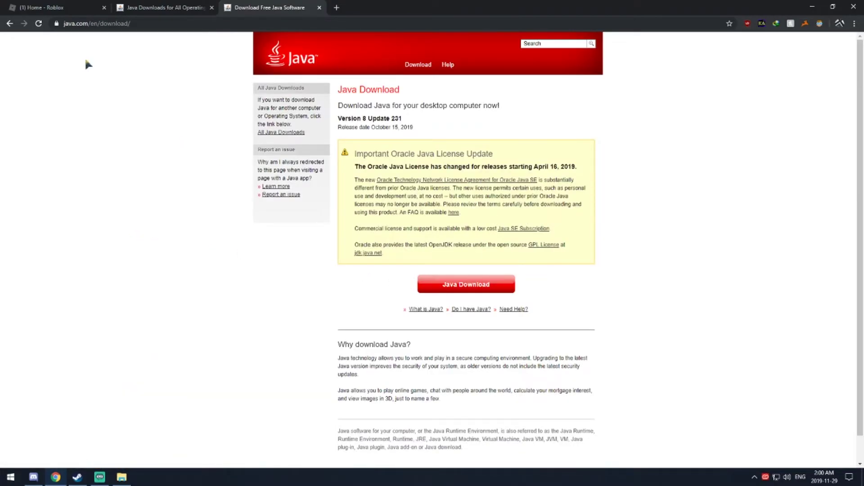
Open java.com's 64-bit Java FAQ instead and follow its manual download page link.
click(9, 23)
scroll(167, 126, up, 2)
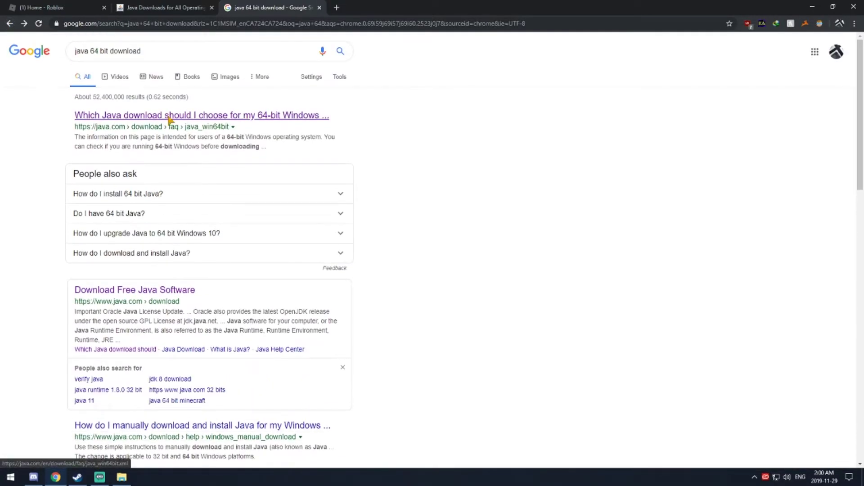
click(225, 116)
scroll(356, 277, down, 8)
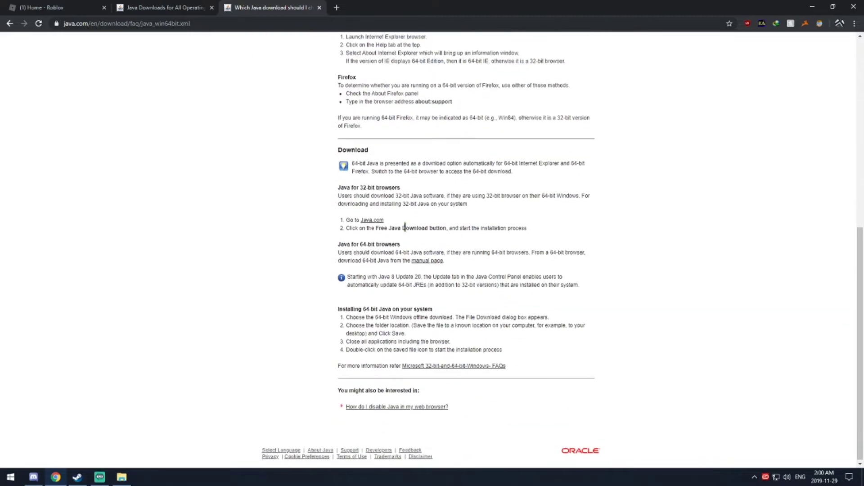
drag(372, 152, 332, 151)
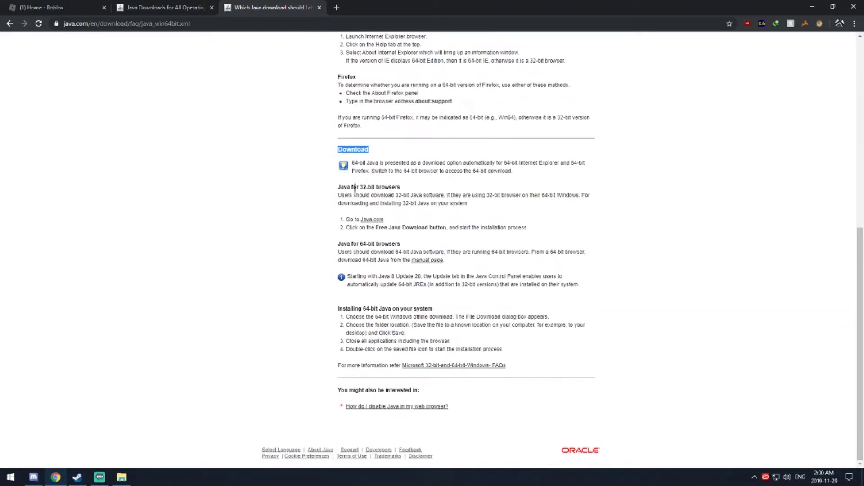
click(427, 260)
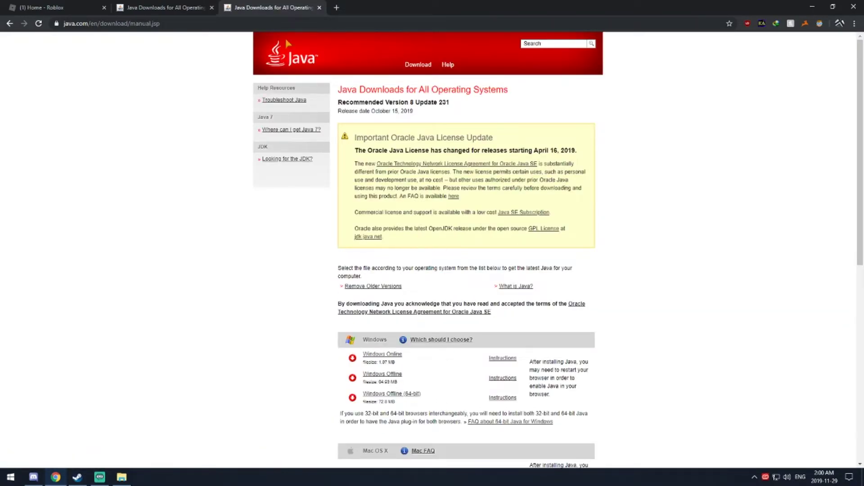
Close the extra Java Downloads tab and scroll to the Windows Offline (64-bit) 72.8 MB link.
click(320, 7)
scroll(499, 250, down, 2)
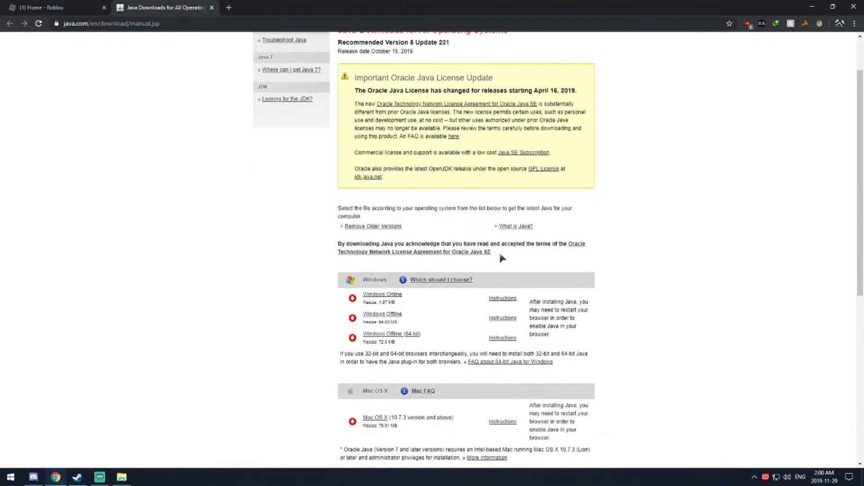
scroll(341, 287, down, 2)
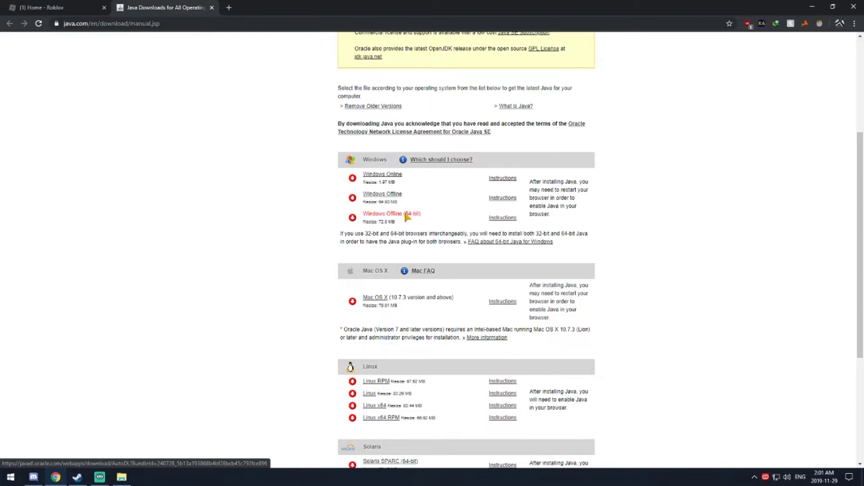
Download the Windows Offline (64-bit) installer jre-8u231-windows-x64.exe into the Downloads folder.
click(402, 216)
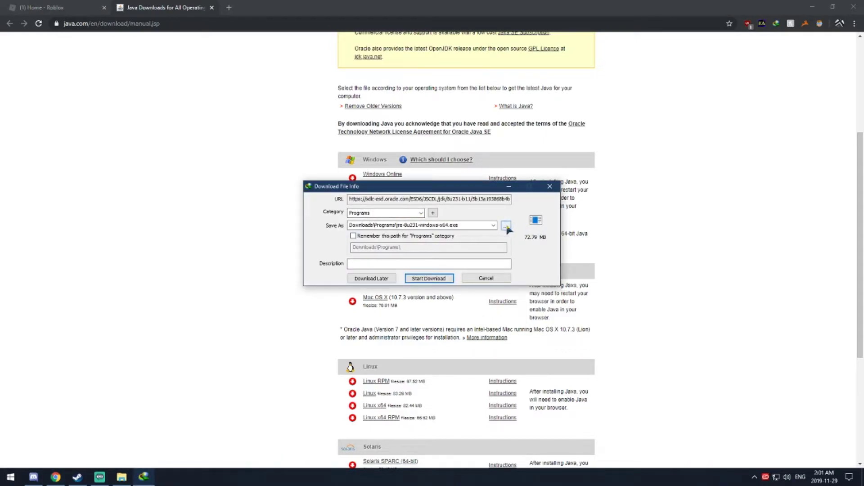
click(506, 226)
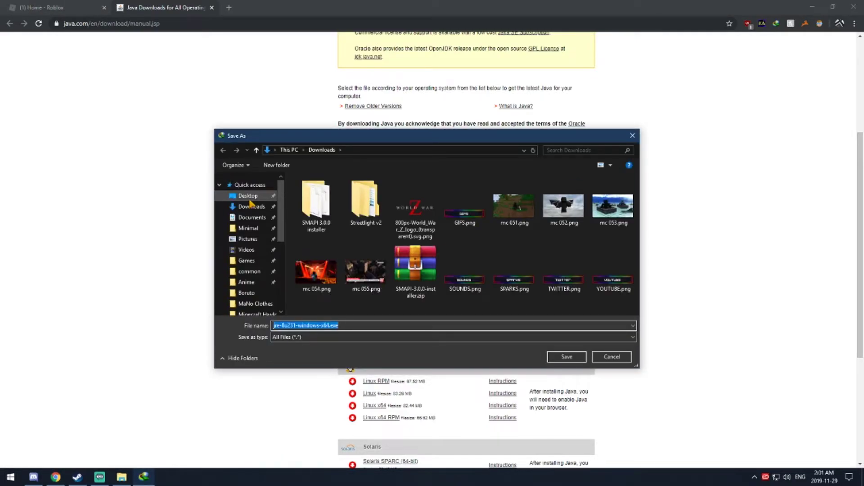
click(251, 206)
click(566, 357)
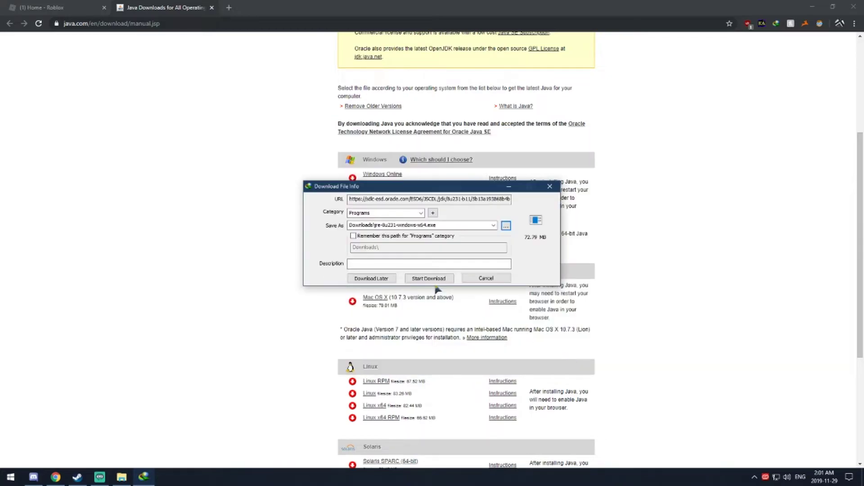
click(435, 283)
click(812, 6)
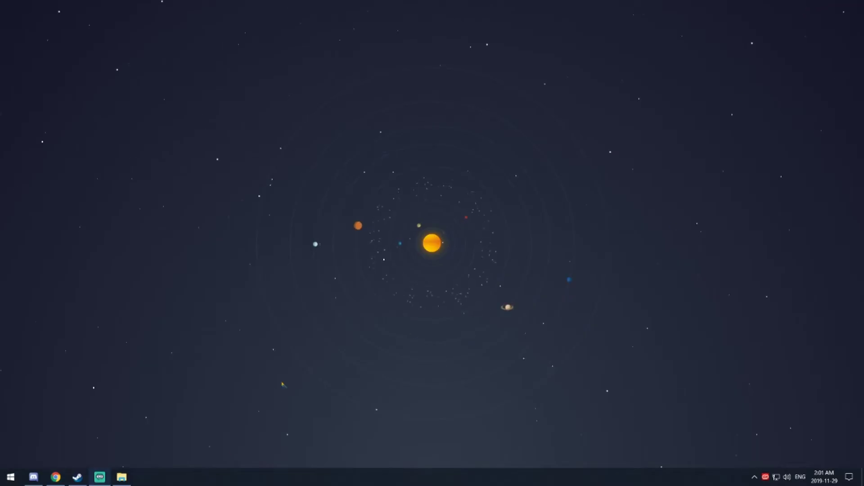
Look for jre-8u231-windows-x64.exe in File Explorer's Downloads folder, then close the window.
click(121, 477)
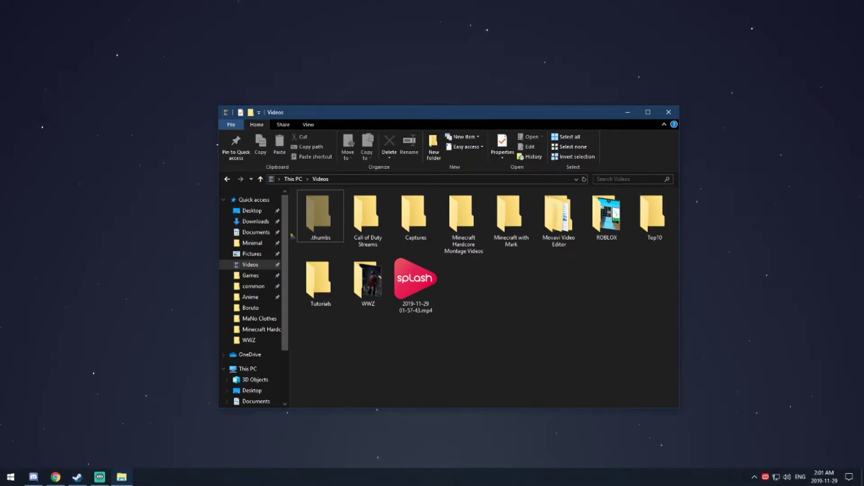
click(254, 221)
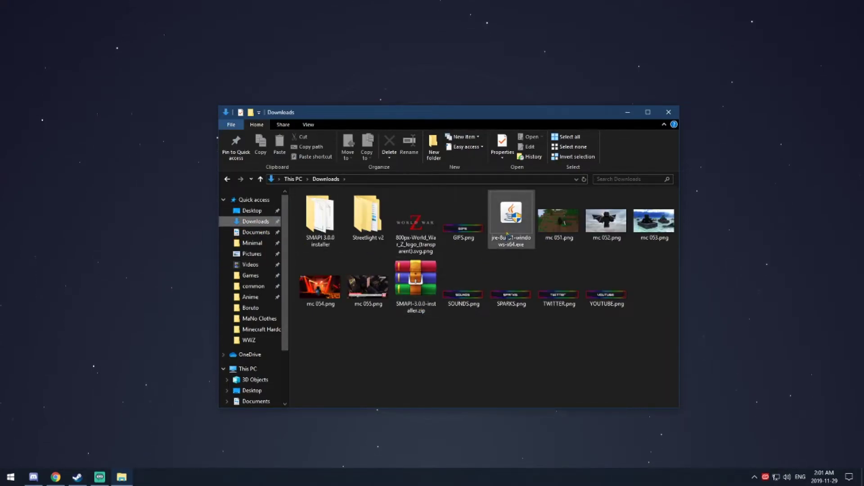
click(515, 222)
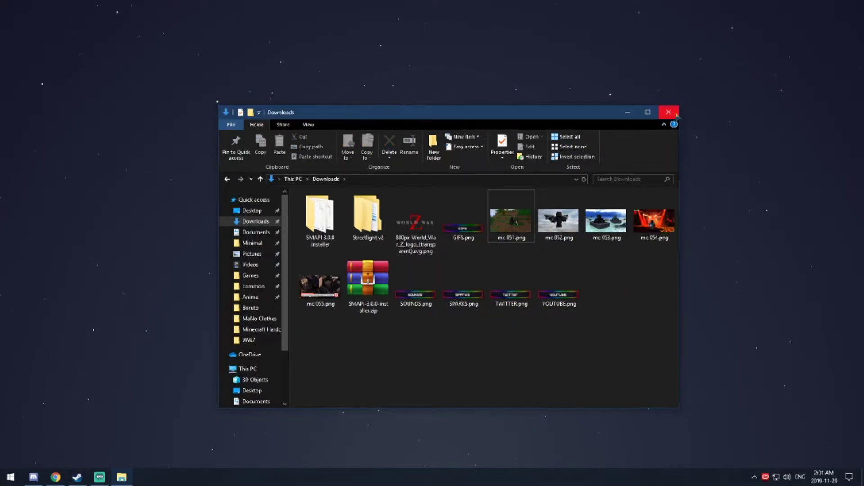
click(628, 112)
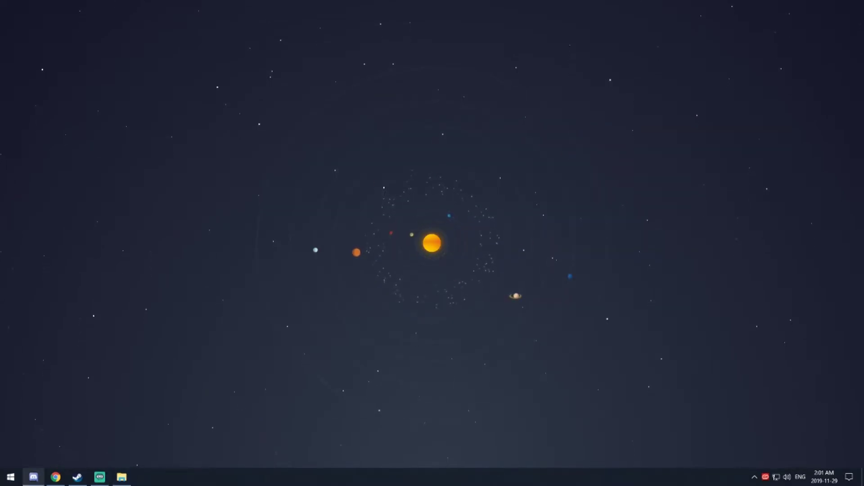
Reopen Control Panel's Programs category, now listing Java beside Programs and Features and Default Programs.
click(5, 470)
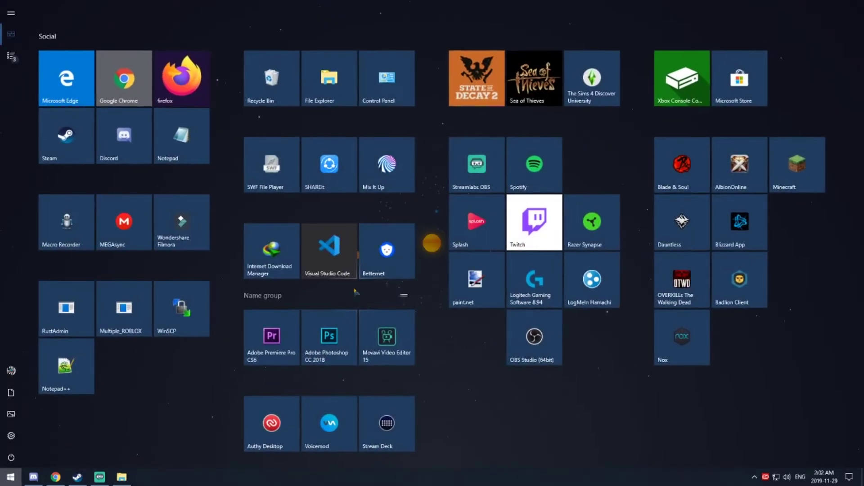
text(control)
click(49, 60)
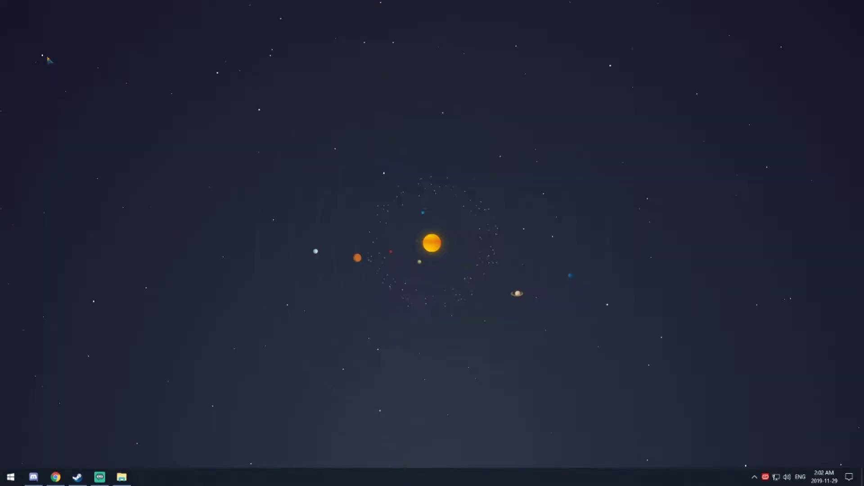
click(392, 180)
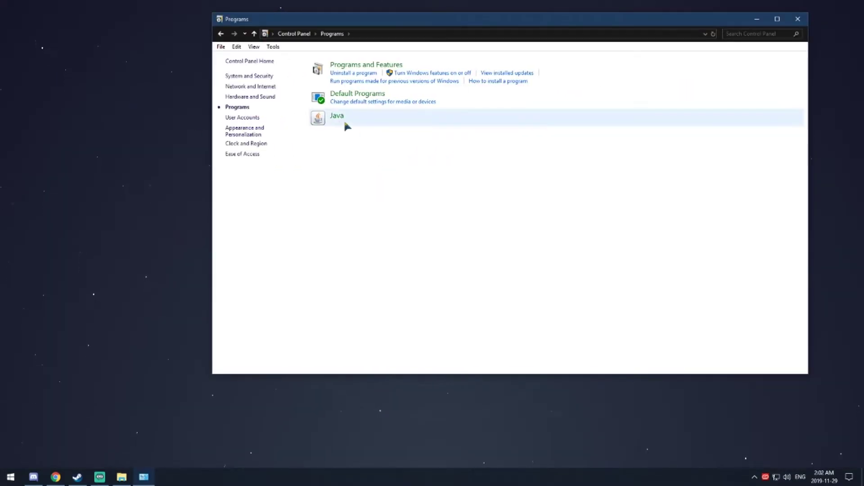
drag(428, 23, 427, 63)
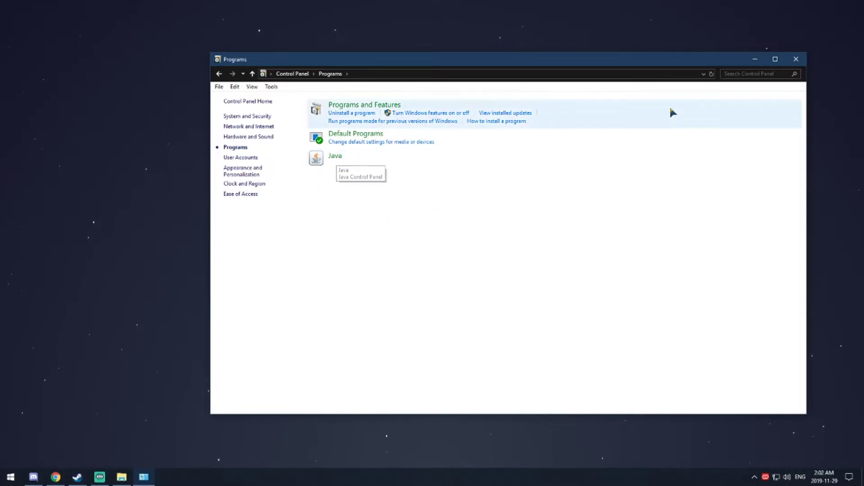
drag(450, 59, 412, 54)
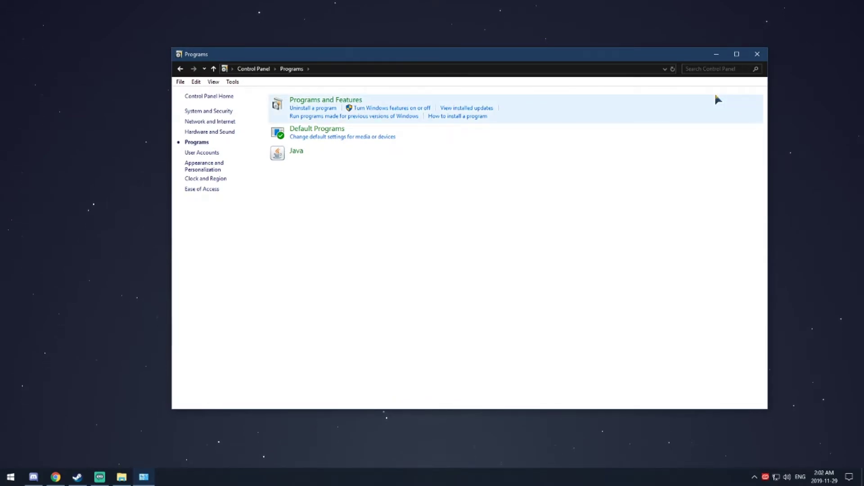
Run run.bat from the Desktop server folder, let Minecraft 1.14.3 start, then stop it.
click(122, 477)
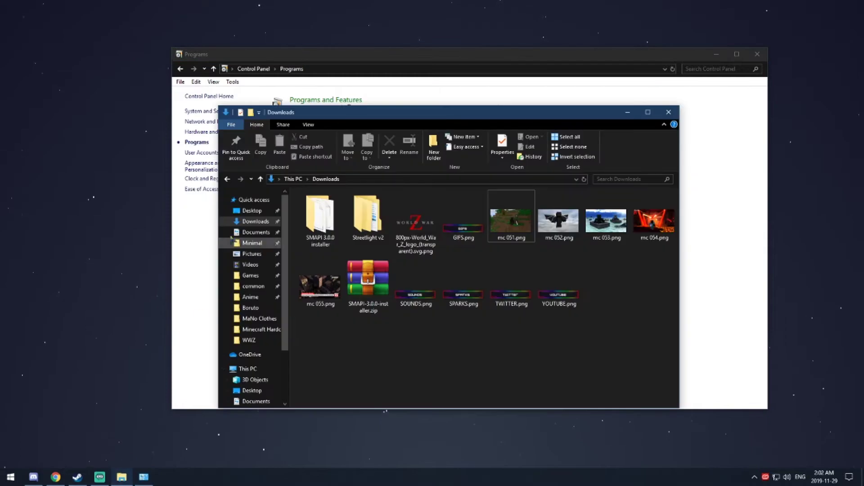
click(252, 210)
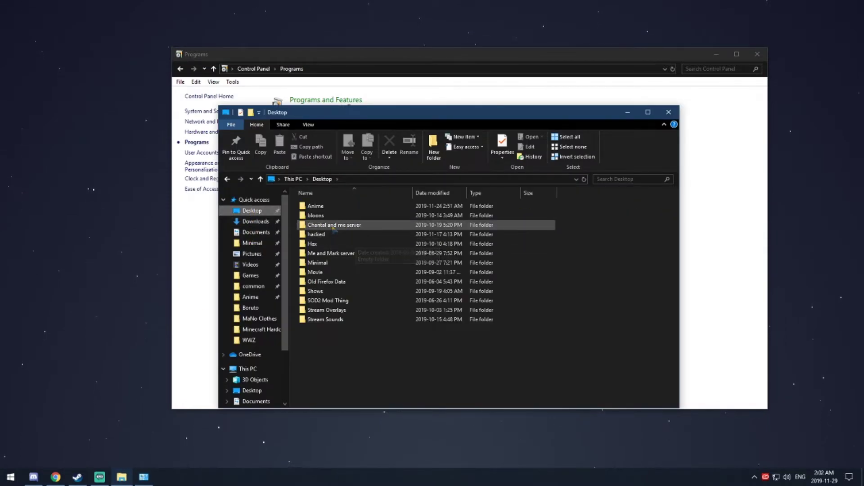
double_click(331, 253)
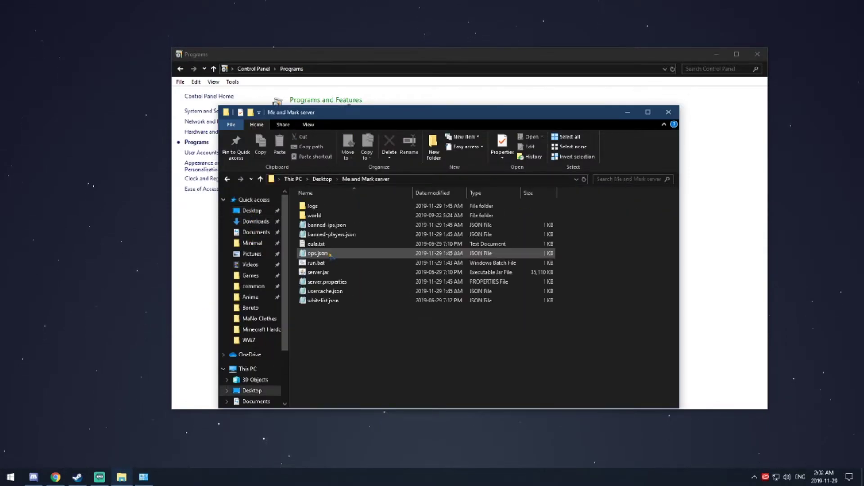
double_click(323, 264)
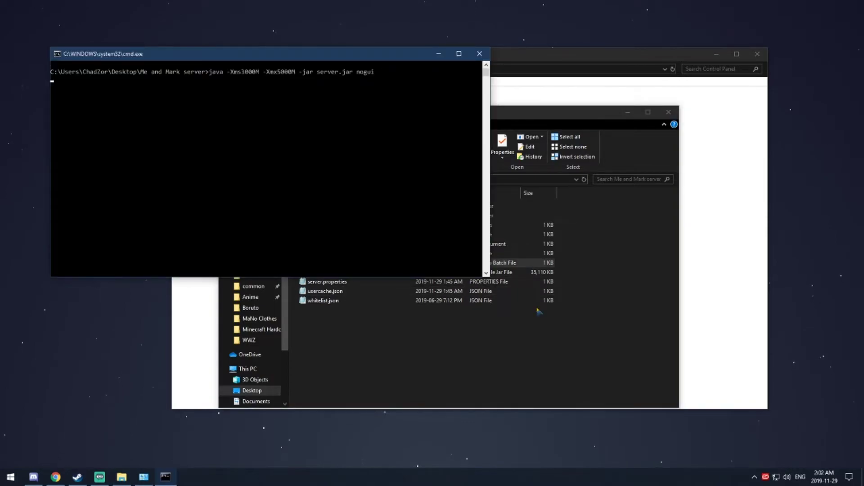
drag(206, 57, 387, 50)
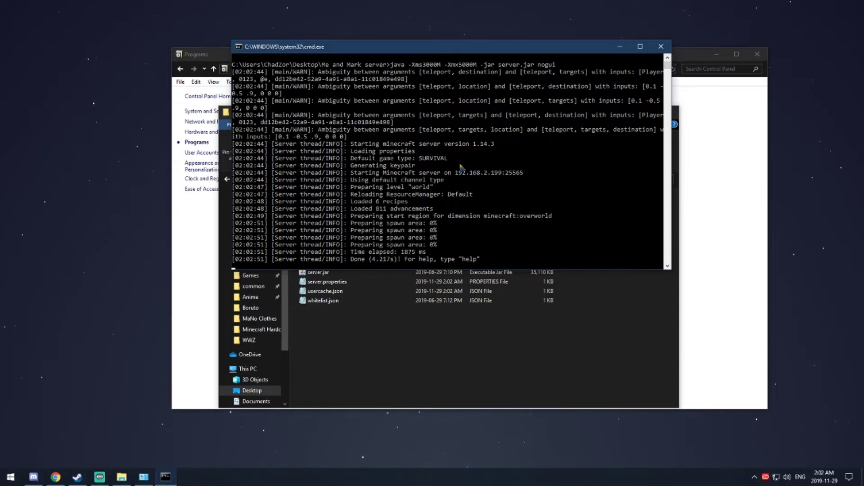
text(p)
key(Return)
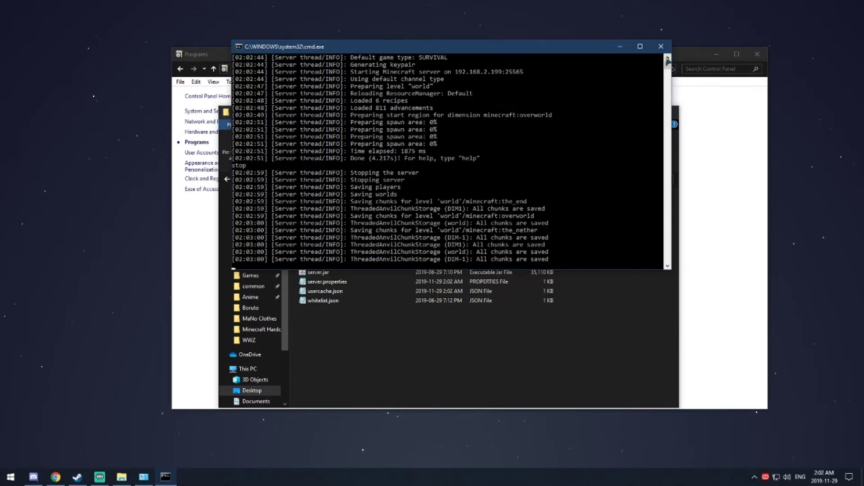
Close the console and folder, then view Java Control Panel's installed 1.8.0_221 runtimes.
click(660, 47)
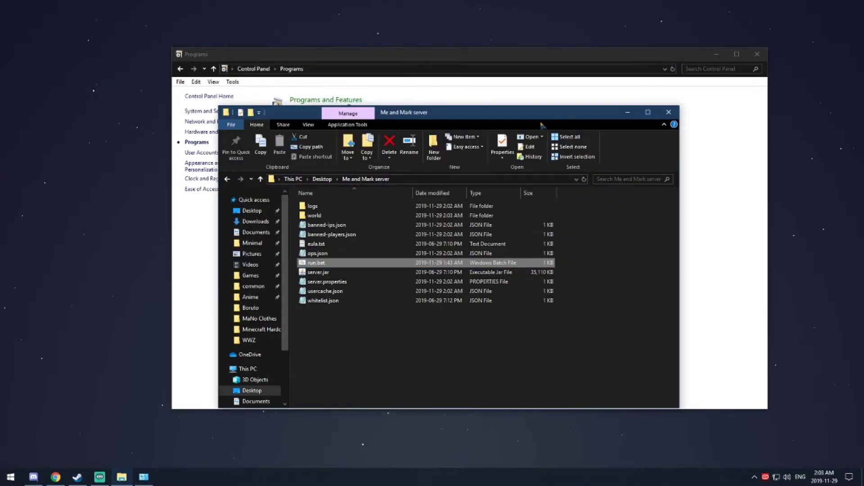
click(668, 113)
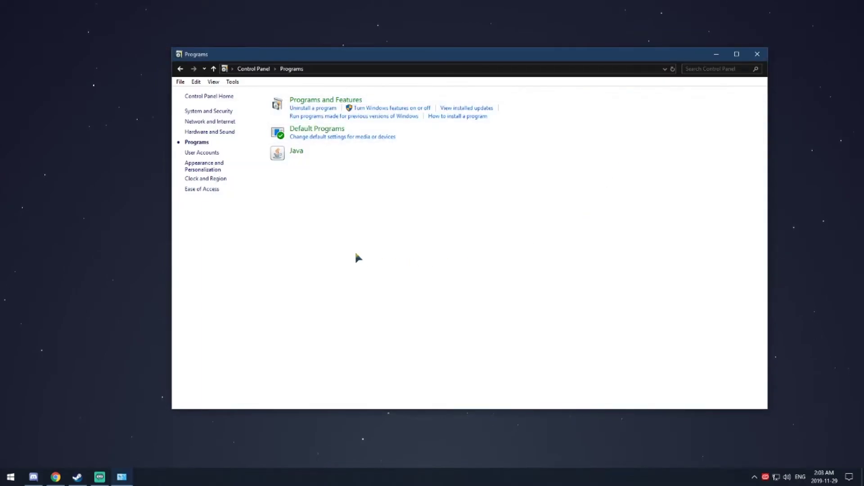
click(295, 152)
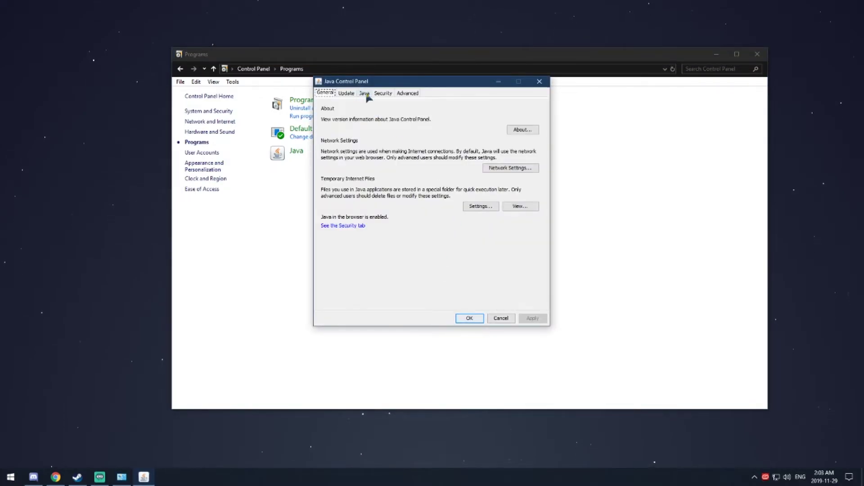
click(364, 95)
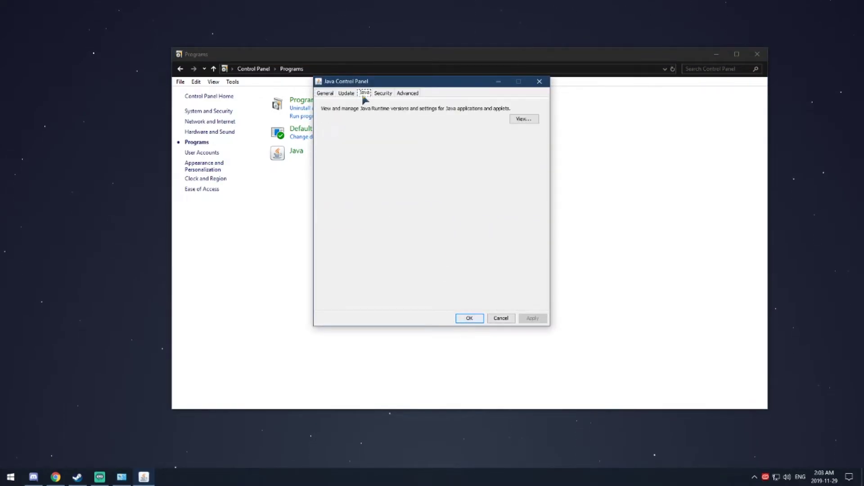
click(520, 121)
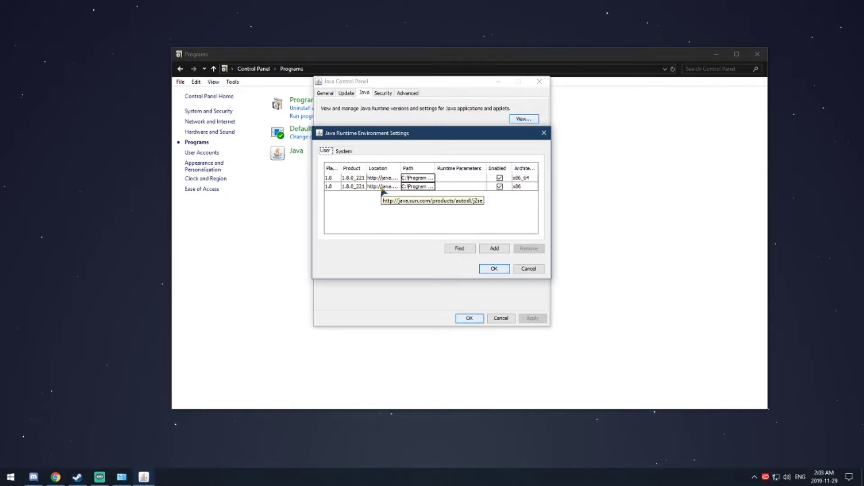
Enter -Xmx4000M as the x86_64 runtime parameter, then change it to -Xmx6000M.
double_click(460, 177)
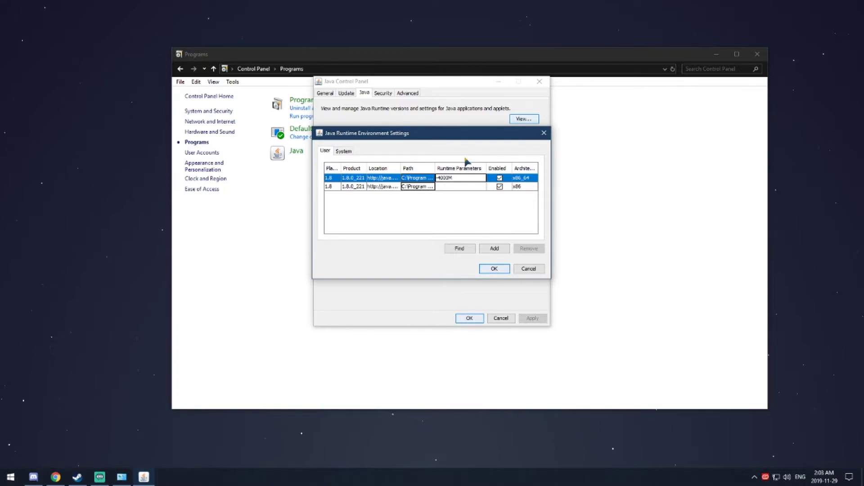
key(BackSpace)
text(-Xmx)
text(x)
text(4000M)
drag(461, 177, 426, 179)
click(459, 177)
key(shift+End)
key(shift+Left)
text(6000M)
Confirm the new runtime parameter, apply the Java settings and close Java Control Panel.
click(495, 269)
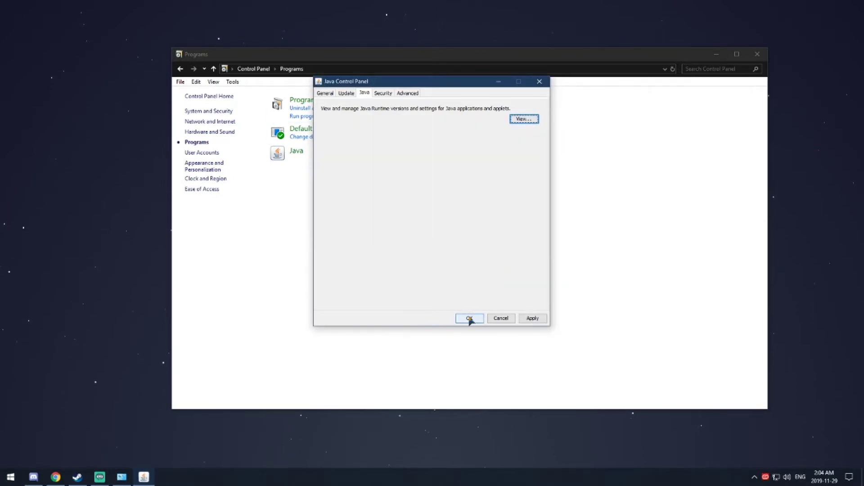
click(532, 319)
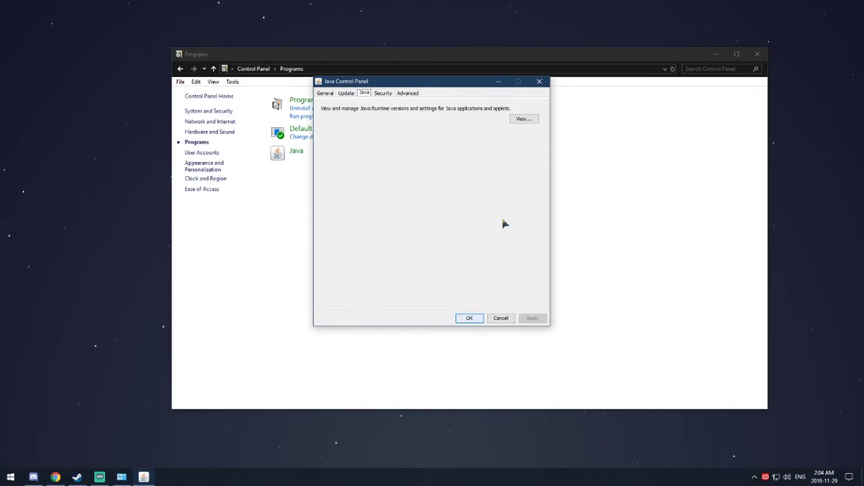
click(468, 320)
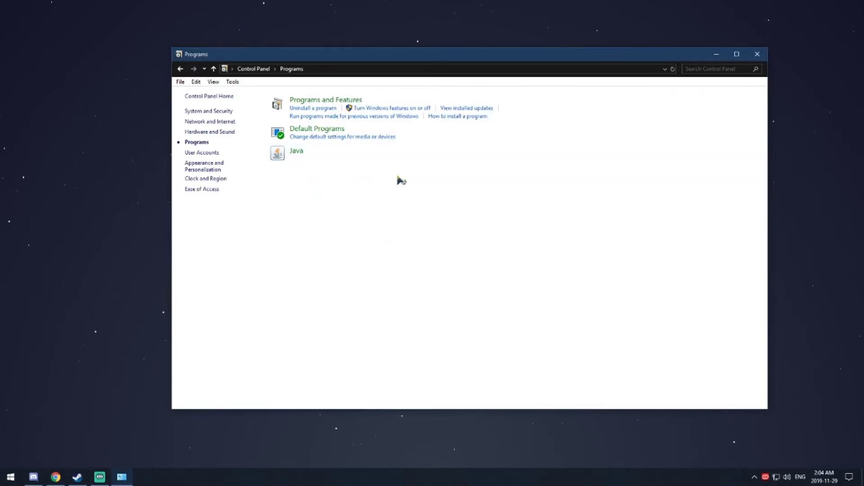
Recheck the x86_64 runtime's -Xmx6000M parameter, reapply and close Java settings, then minimise Control Panel.
click(294, 153)
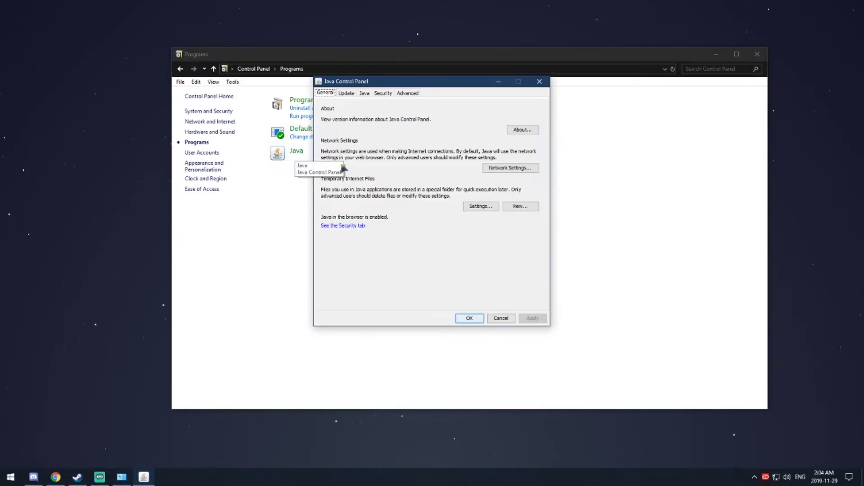
click(364, 93)
click(524, 119)
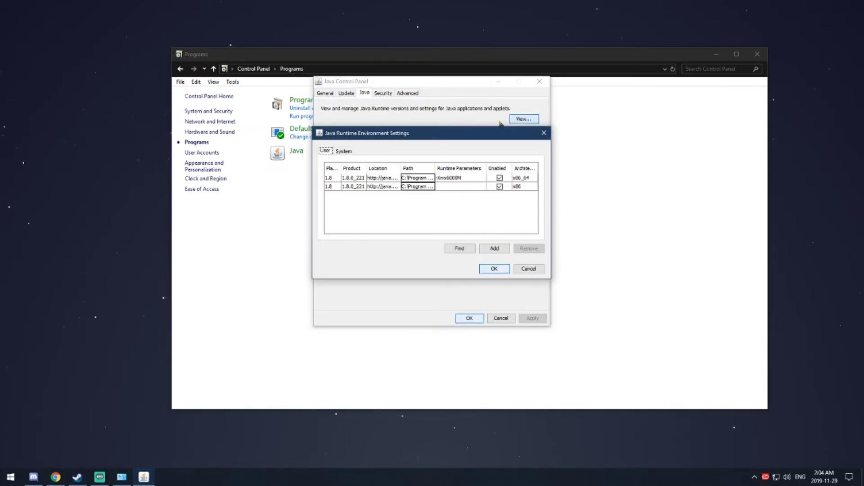
double_click(463, 177)
key(BackSpace)
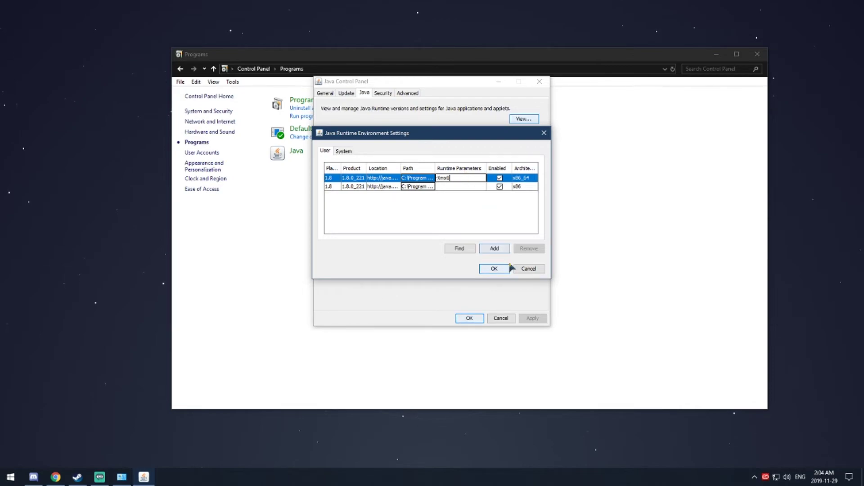
click(495, 268)
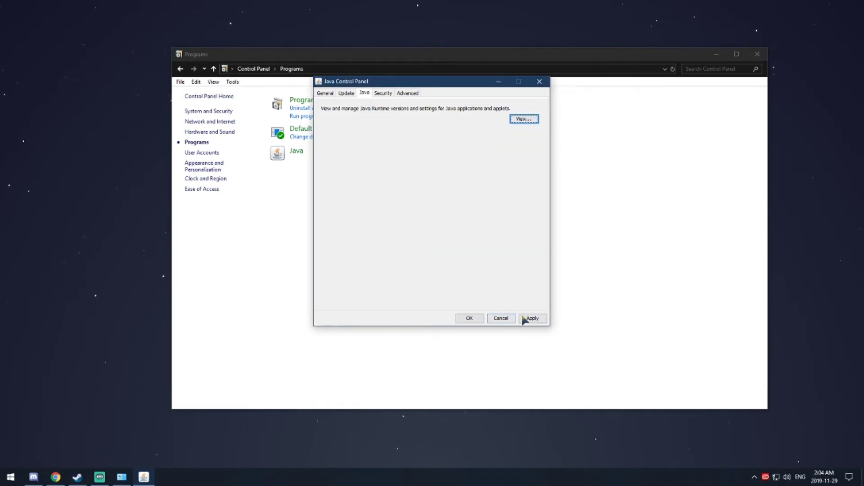
click(533, 318)
click(469, 318)
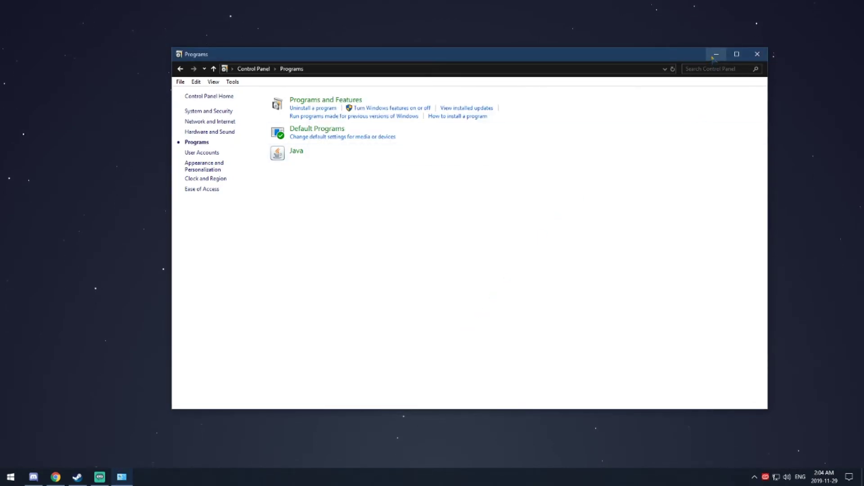
click(716, 58)
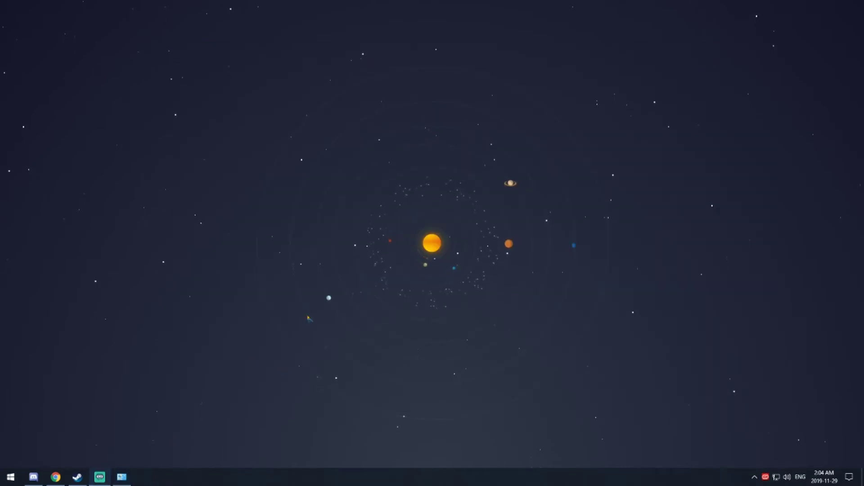
Start the server with run.bat from Desktop > Me and Mark server, then enter 'stop' once started.
click(11, 477)
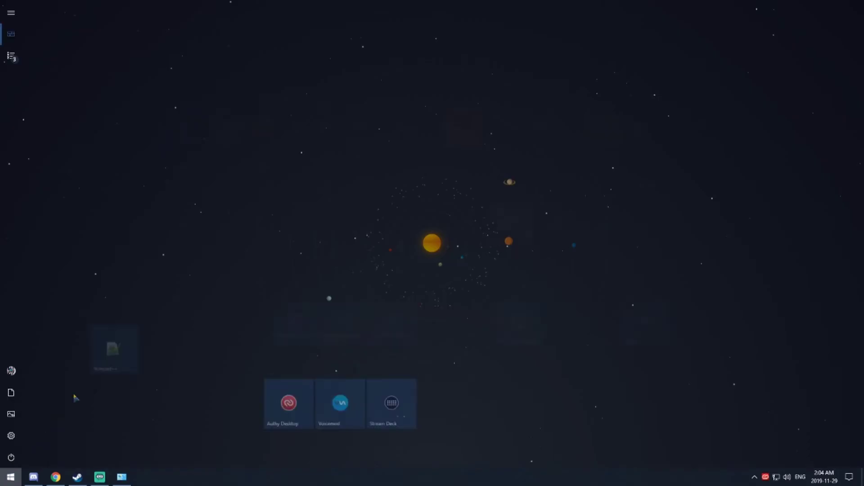
click(343, 107)
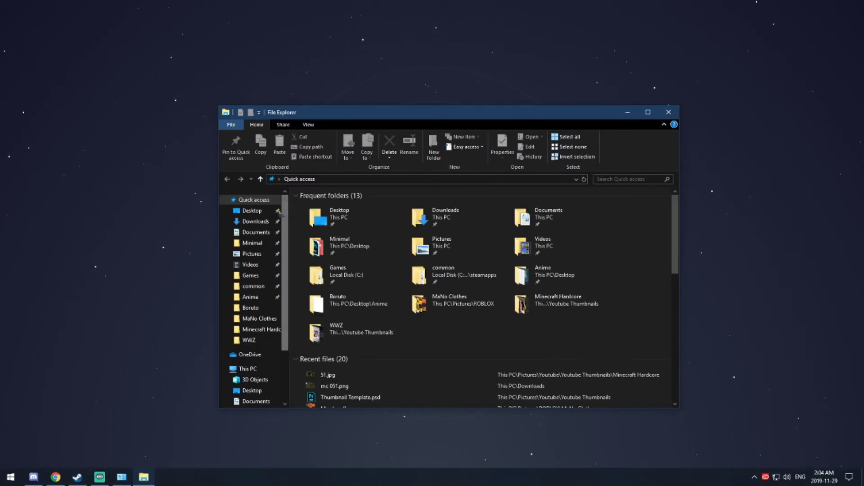
double_click(378, 225)
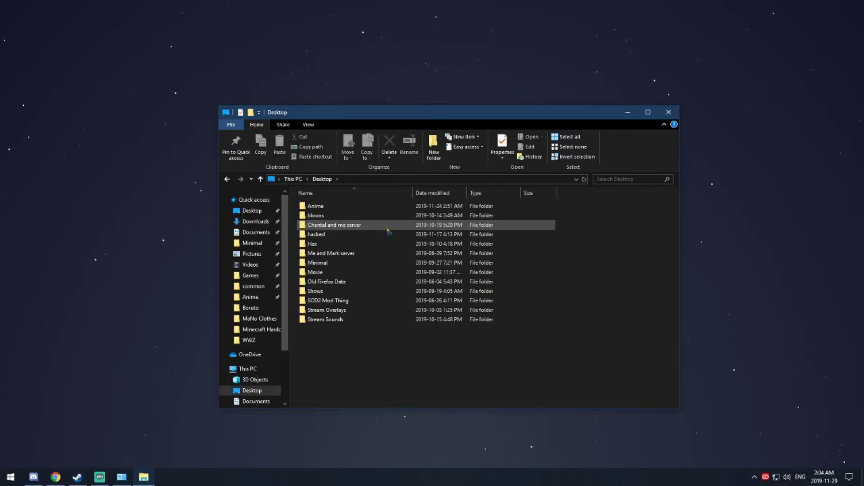
double_click(320, 251)
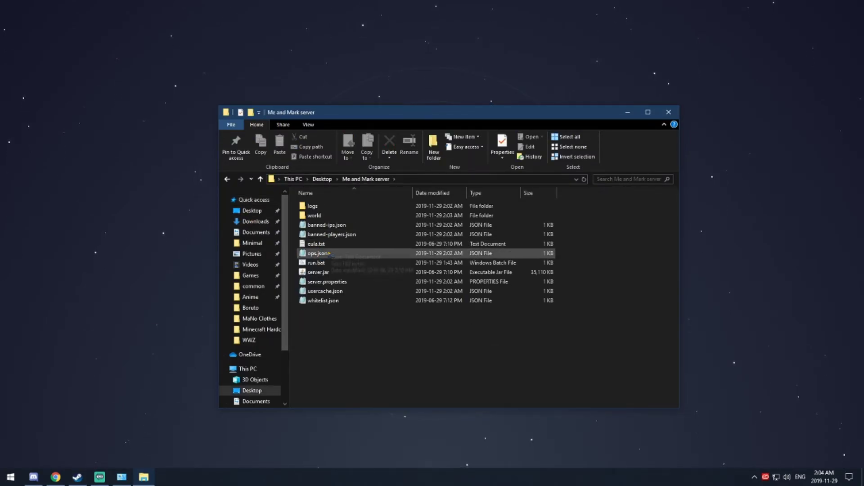
double_click(318, 263)
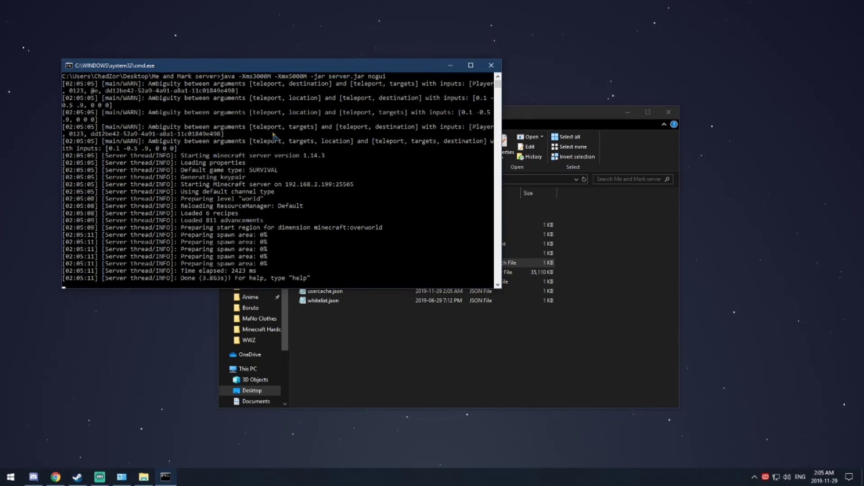
text(stop)
key(Return)
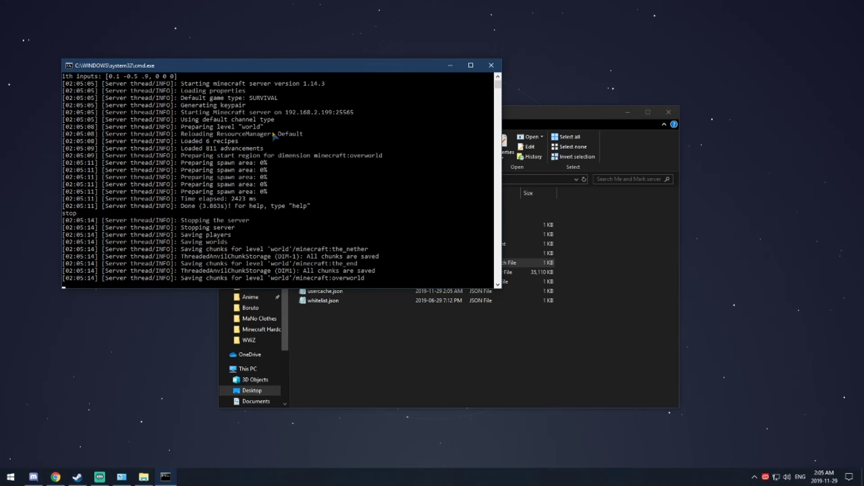
Dismiss the server console with a keypress after the world finishes saving.
key(space)
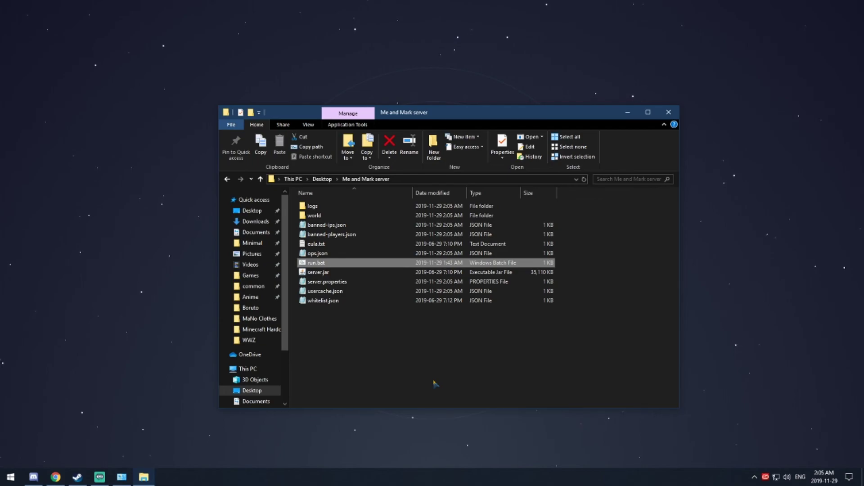
Close the File Explorer window showing the Me and Mark server folder.
click(668, 112)
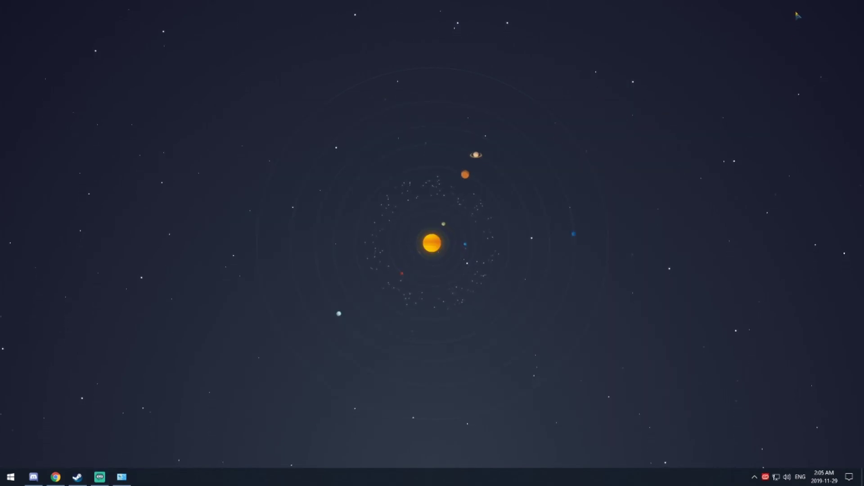